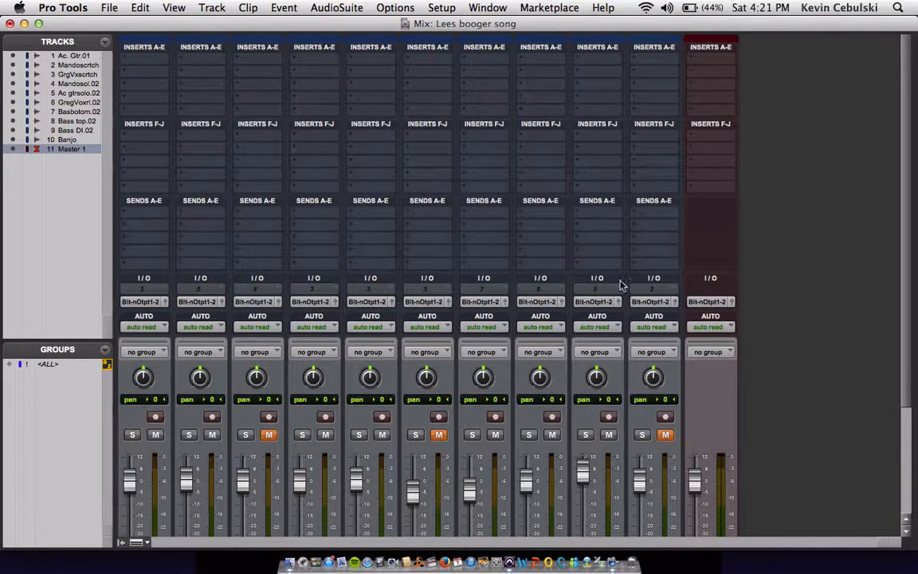
# Select the Bass top.02, Bass bottom.02 and Bass DI.02 channels one after another in the Mix window.
pyautogui.scroll(-3, 749, 430)
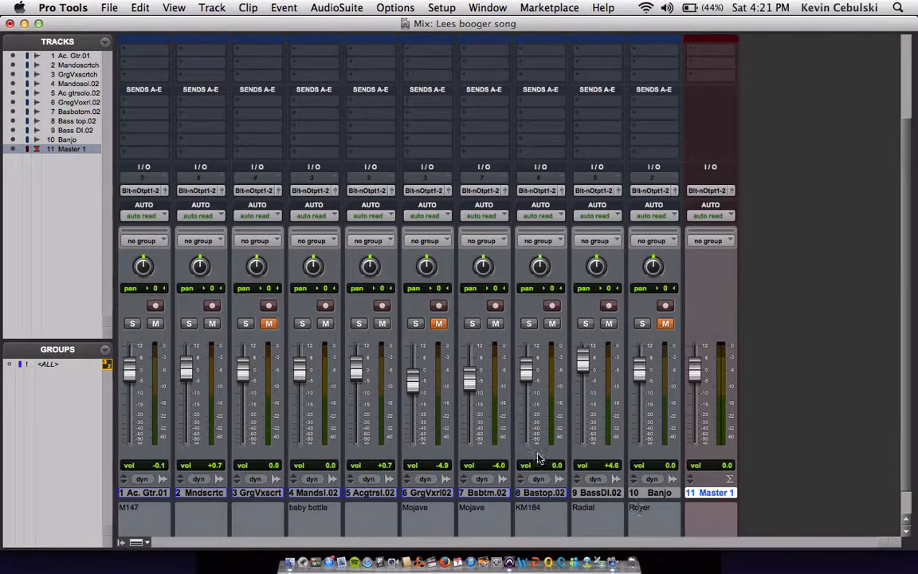
pyautogui.click(539, 491)
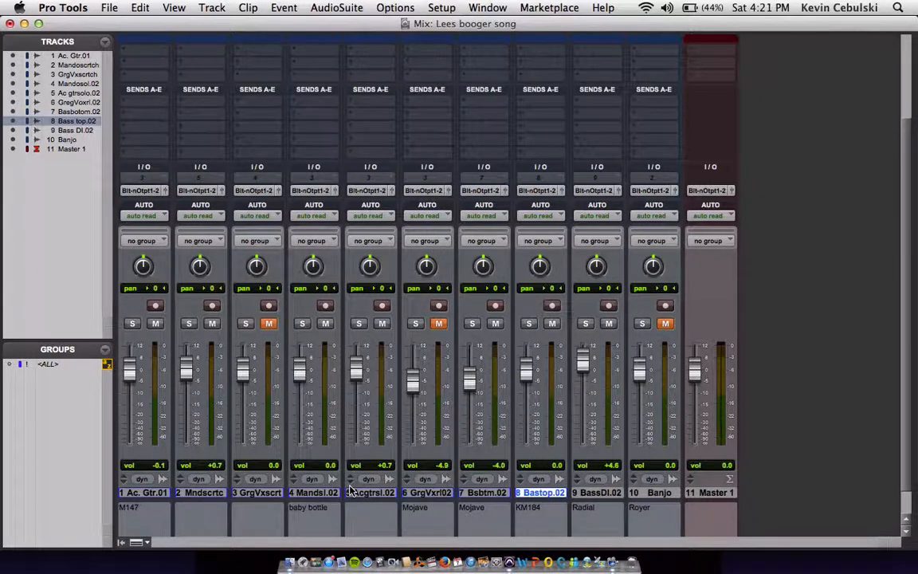
pyautogui.click(482, 497)
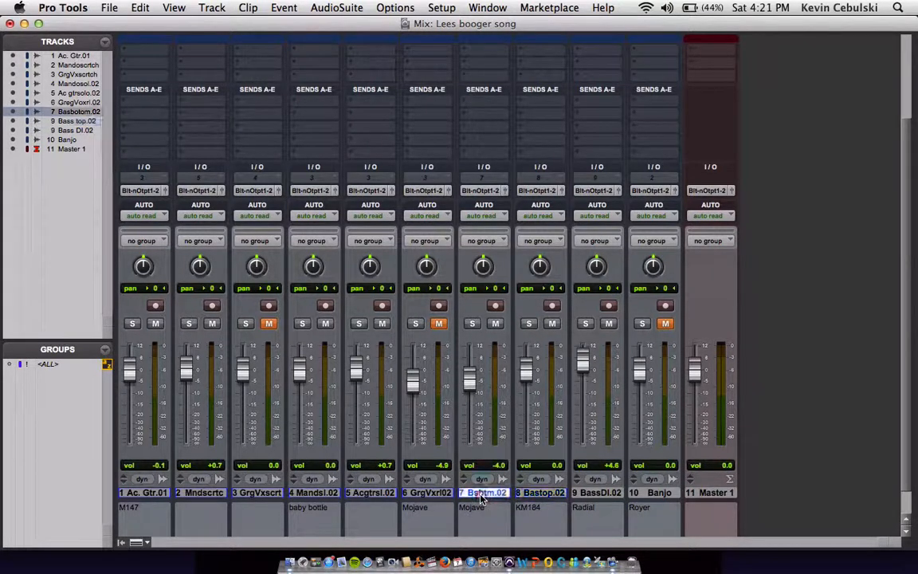
pyautogui.click(523, 496)
pyautogui.click(585, 495)
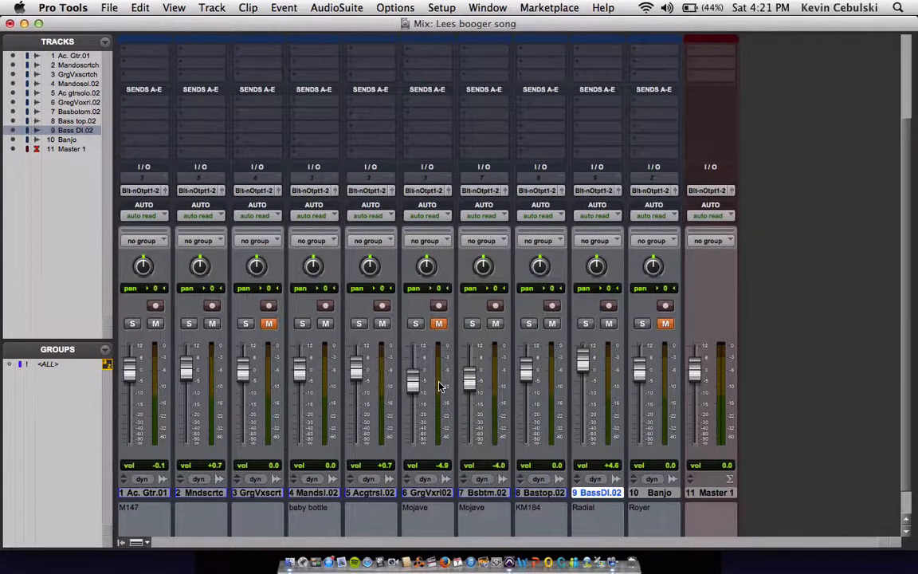
# View the bass clips in the Edit window, placing the cursor in the first part of them, and return to the Mix window.
pyautogui.press('super+equal')
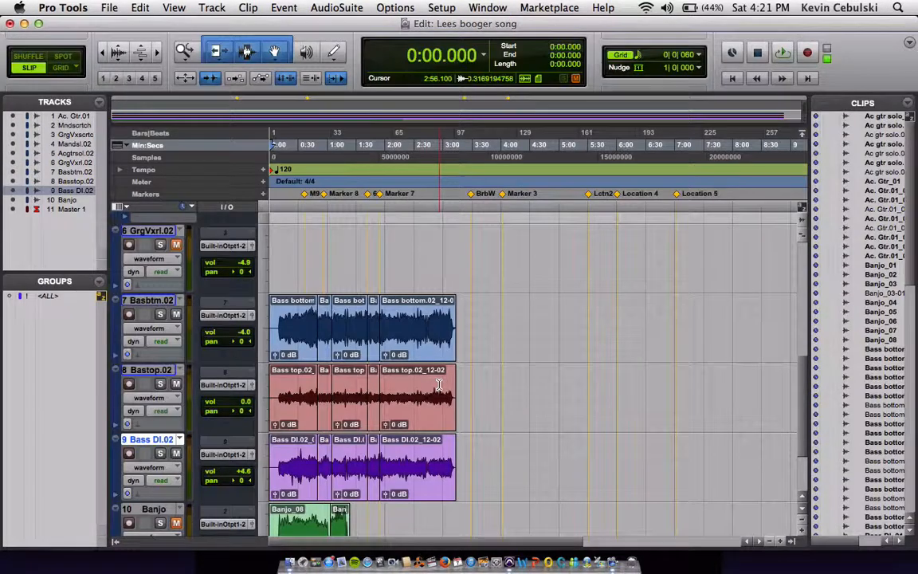
pyautogui.click(294, 325)
pyautogui.click(297, 379)
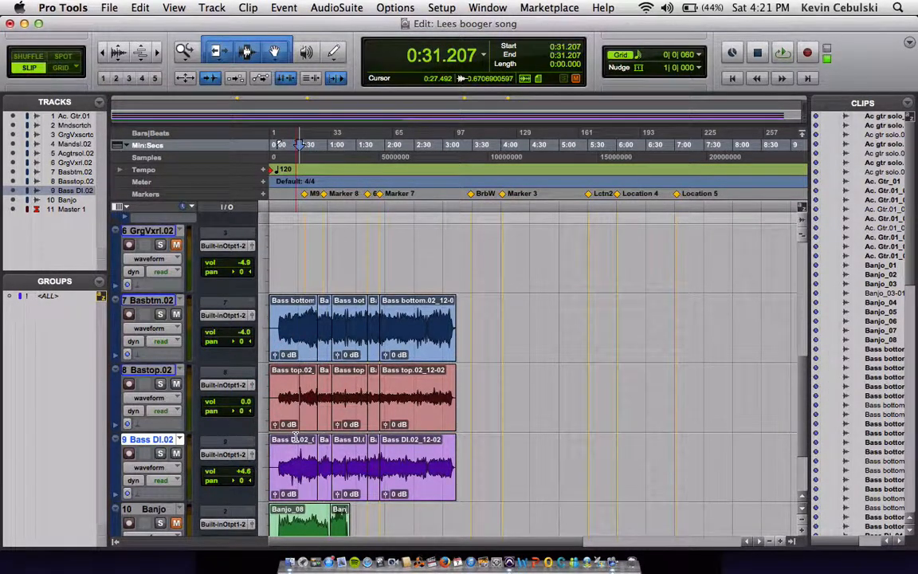
pyautogui.press('super+equal')
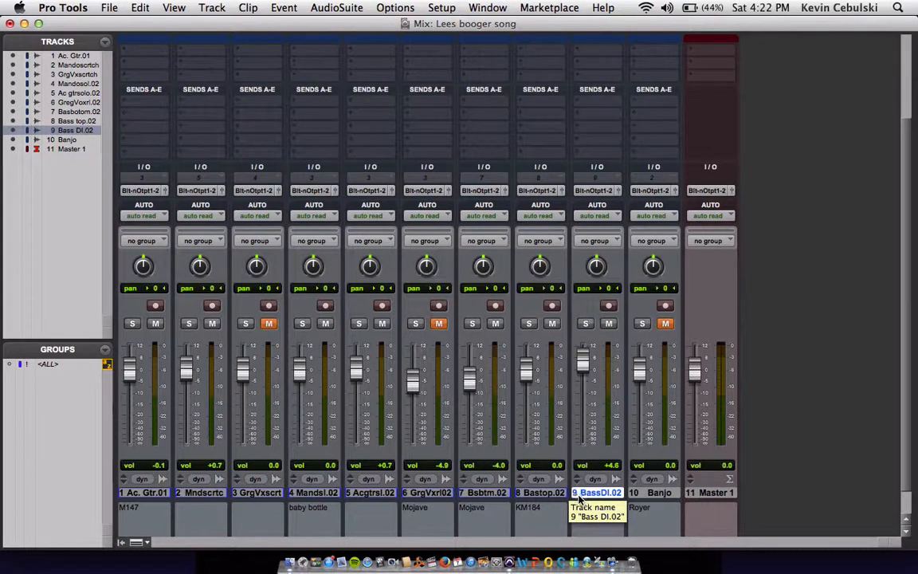
# Select the Bass bottom.02, Bass top.02 and Bass DI.02 tracks together and view the group commands.
pyautogui.click(583, 495)
pyautogui.keyDown('shift'); pyautogui.click(493, 495); pyautogui.keyUp('shift')
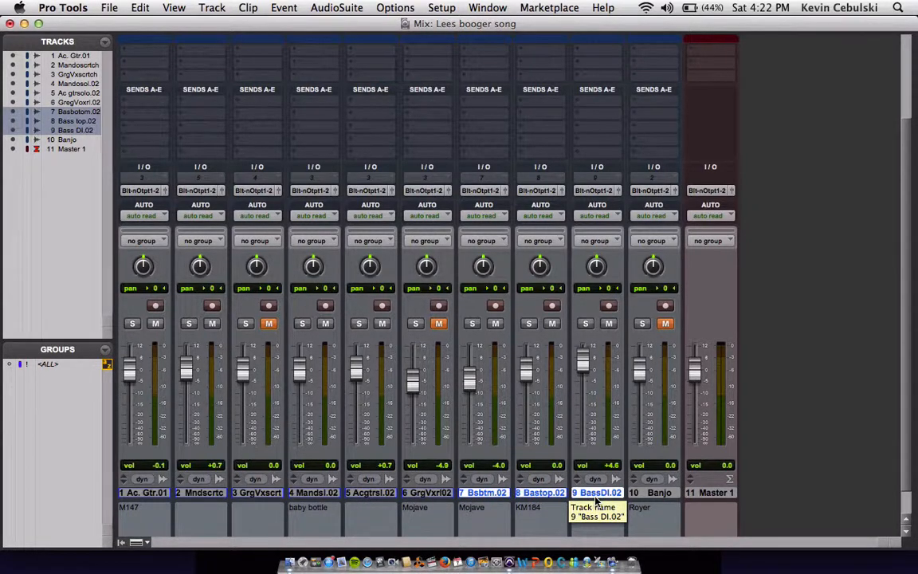
pyautogui.click(105, 350)
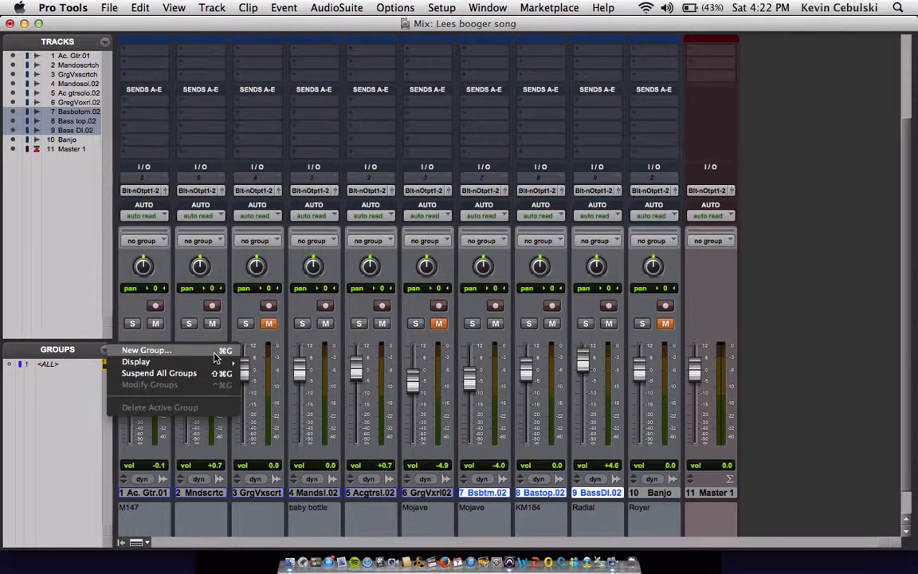
pyautogui.click(833, 366)
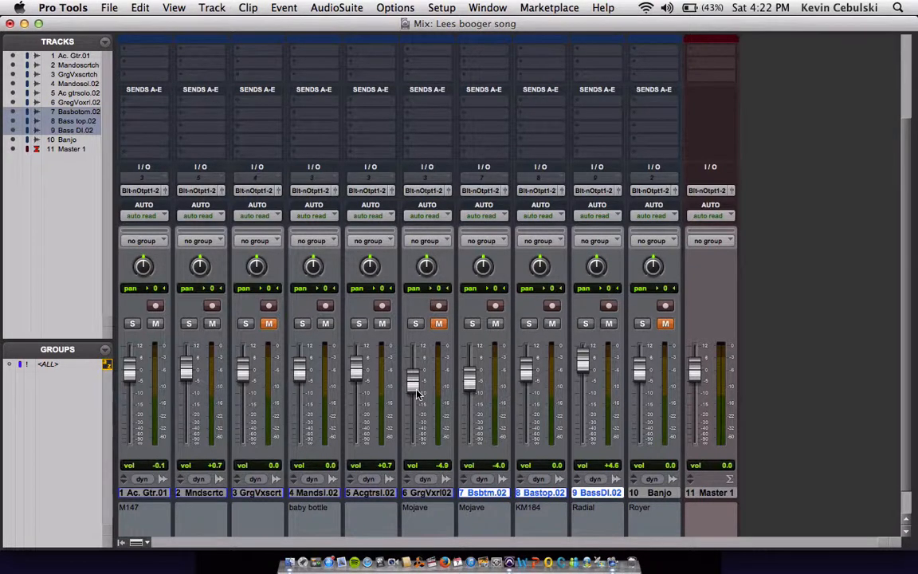
# Create an Edit-type group named "Bass edit" from the three selected bass tracks.
pyautogui.press('super+g')
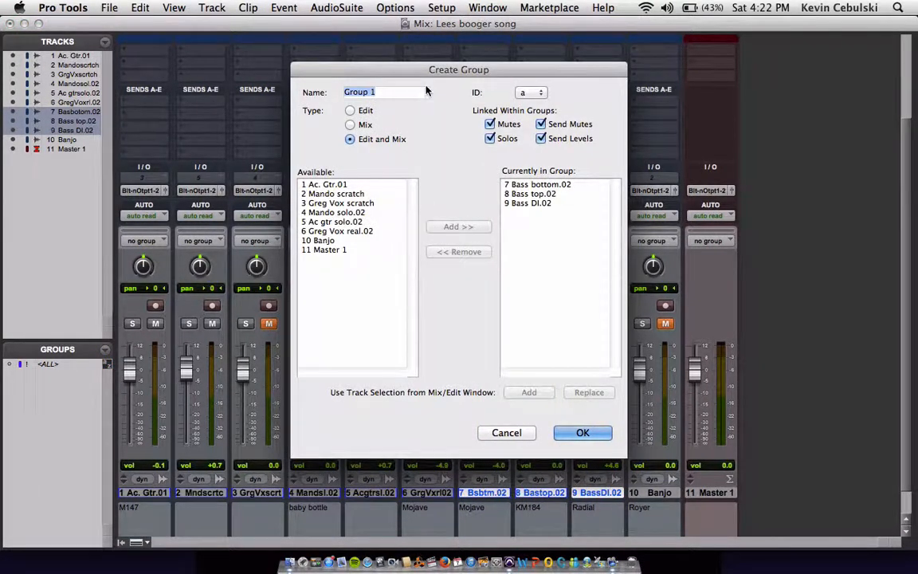
pyautogui.moveTo(424, 69); pyautogui.dragTo(428, 89)
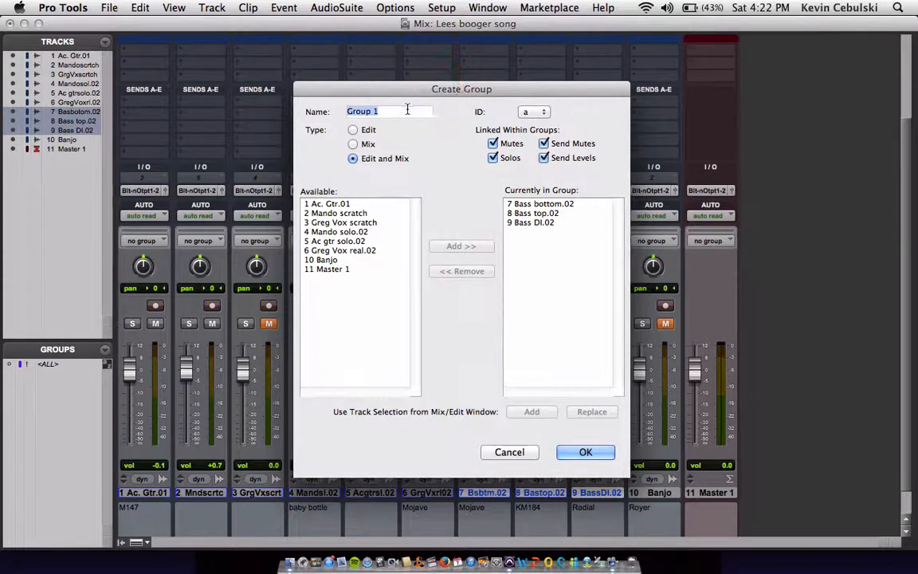
pyautogui.click(298, 106)
pyautogui.write('B')
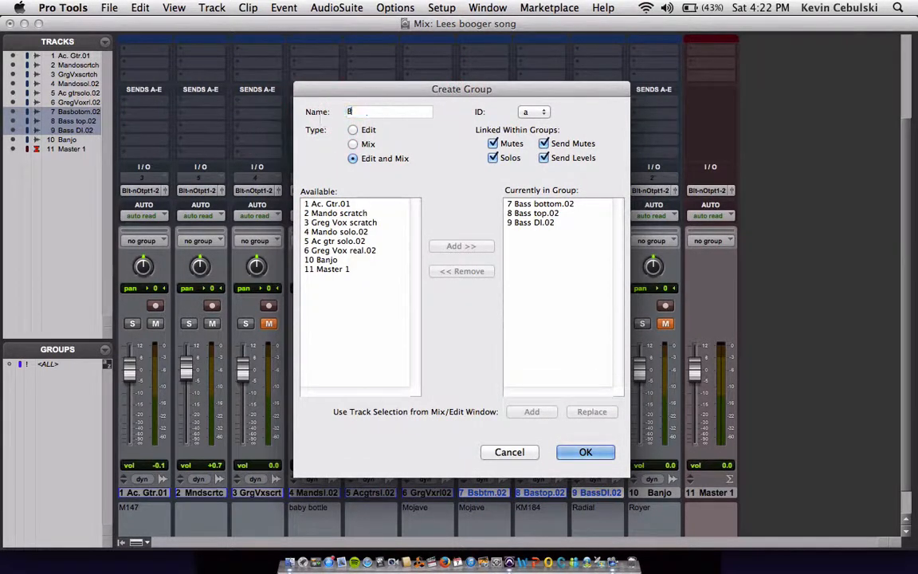
pyautogui.write('ass edit')
pyautogui.click(353, 131)
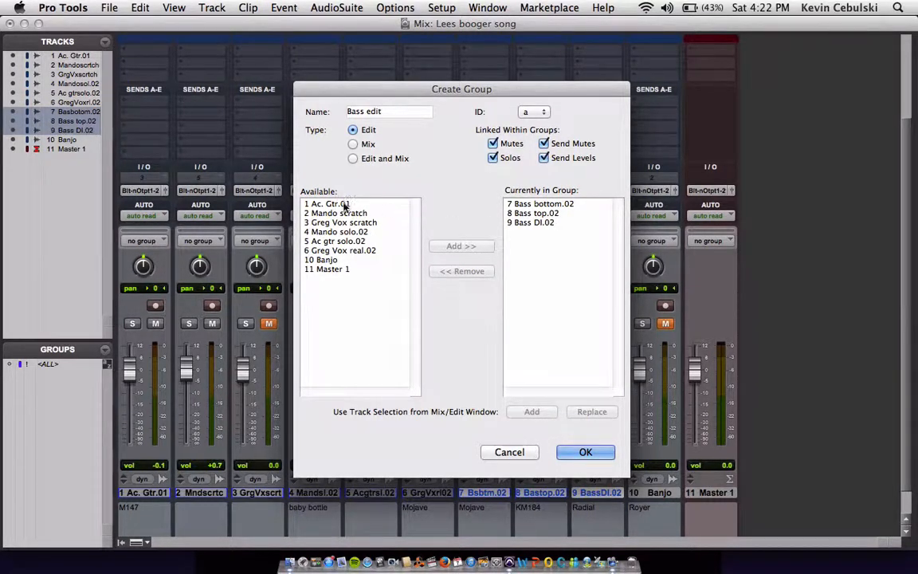
pyautogui.click(334, 269)
pyautogui.click(348, 260)
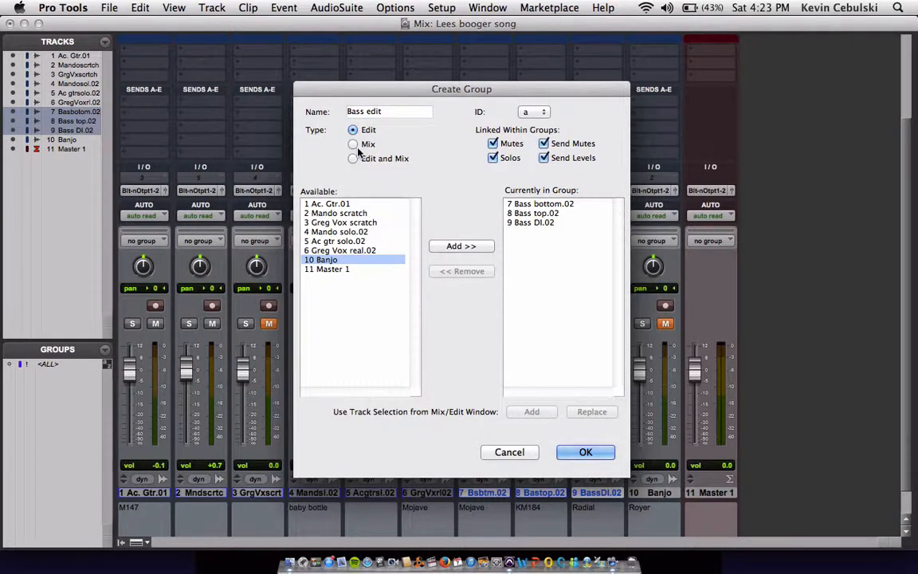
pyautogui.click(585, 452)
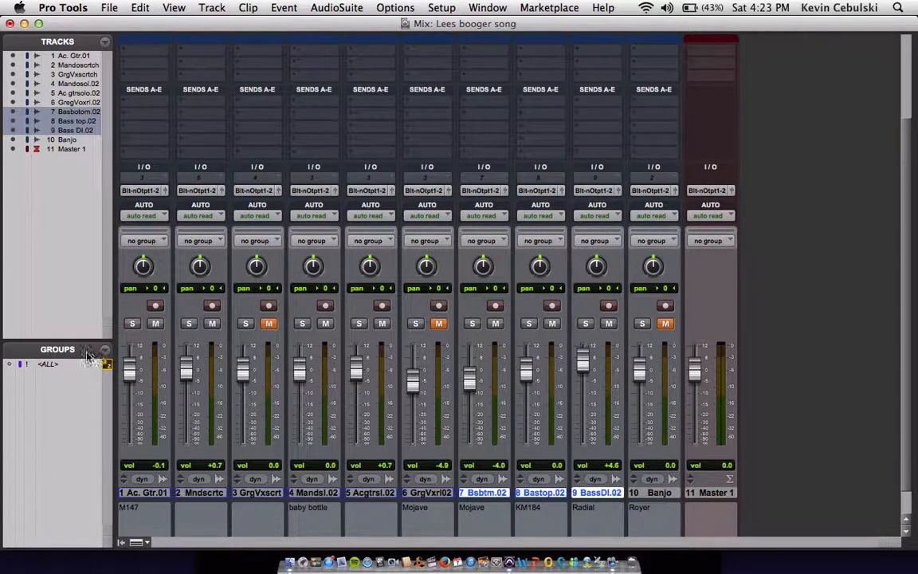
# Show the Edit window and toggle the Bass edit group off and back on.
pyautogui.press('super+equal')
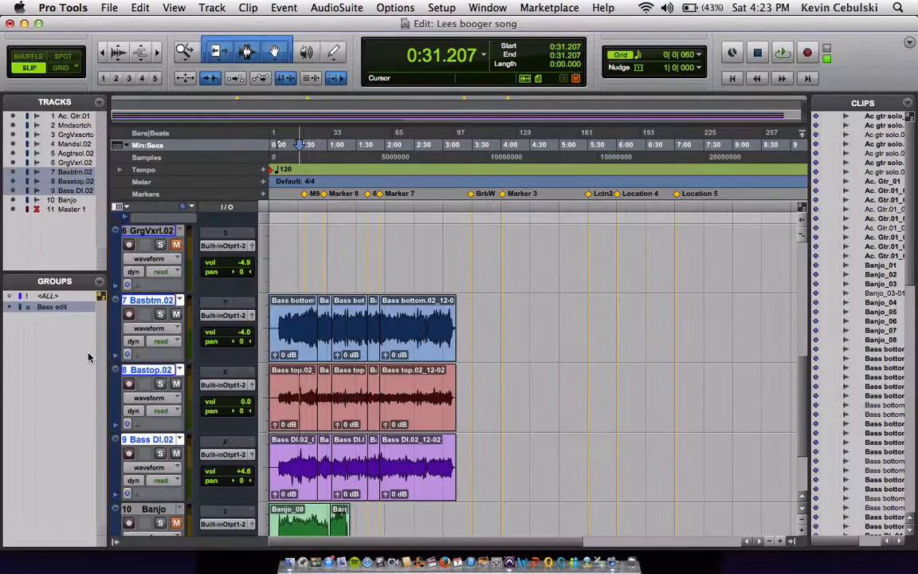
pyautogui.click(55, 312)
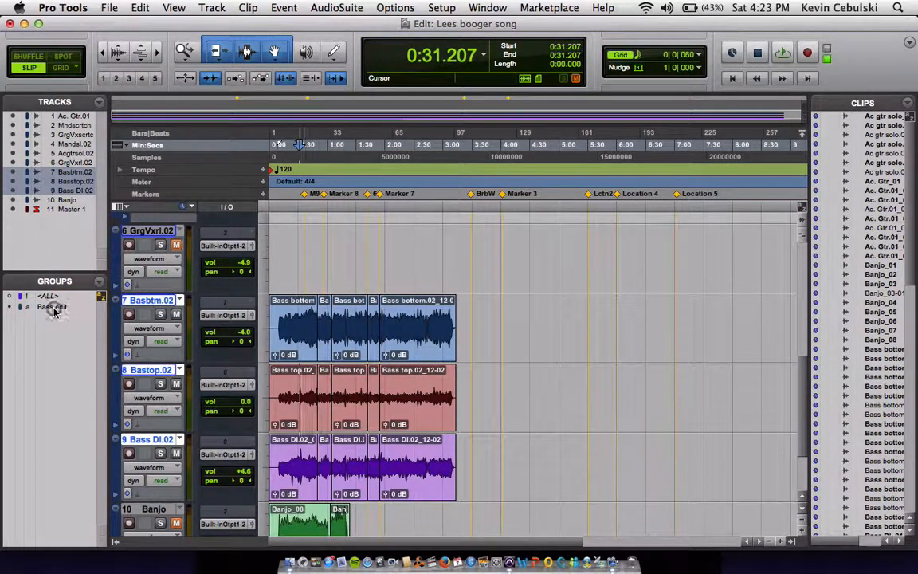
pyautogui.click(67, 310)
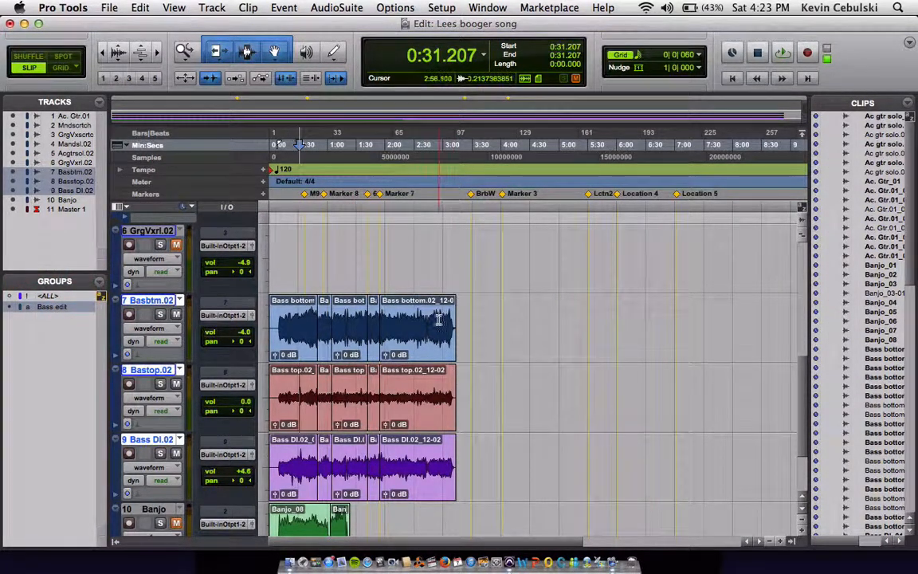
# Try deleting the end of the grouped bass clips from 2:16.719 to 3:22.849, and undo the deletion.
pyautogui.moveTo(424, 322); pyautogui.dragTo(464, 327)
pyautogui.click(413, 326)
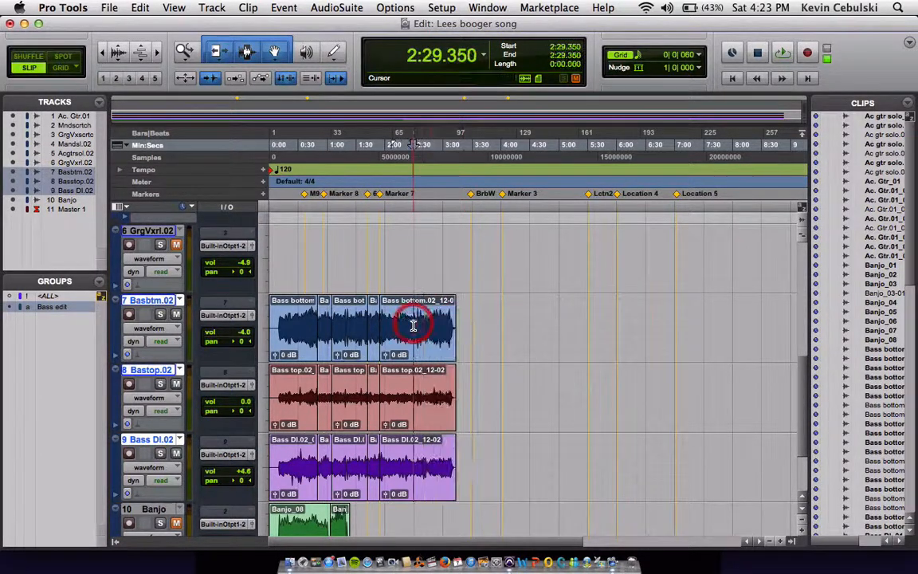
pyautogui.moveTo(401, 385); pyautogui.dragTo(459, 381)
pyautogui.press('Delete')
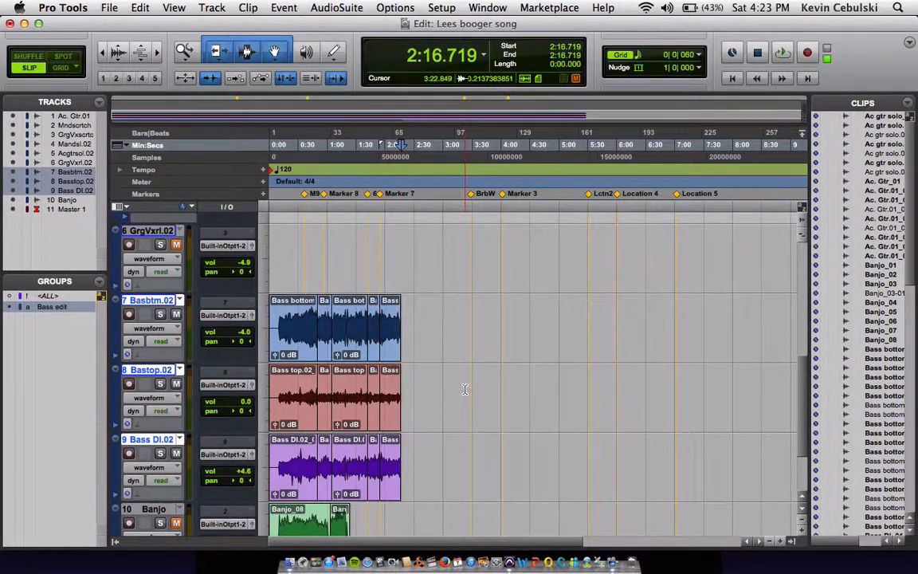
pyautogui.press('super+z')
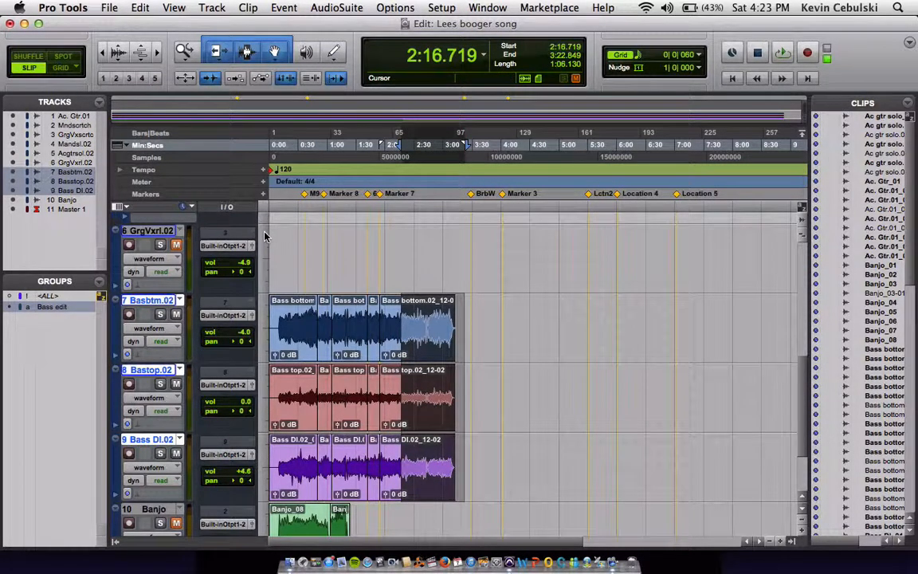
# Create a Mix-type group named "Bass mix" from the three bass tracks and compare the group lists of the Edit and Mix windows.
pyautogui.press('super+equal')
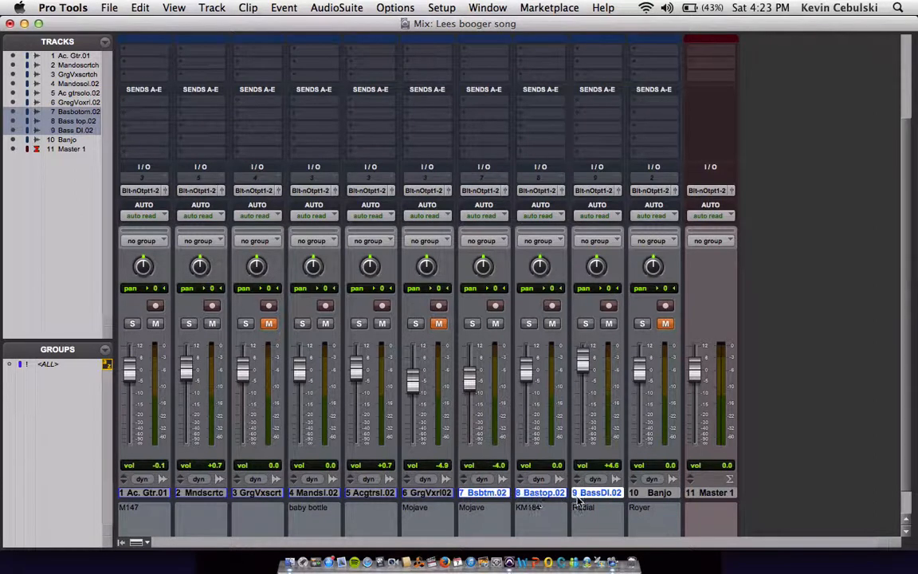
pyautogui.press('super+g')
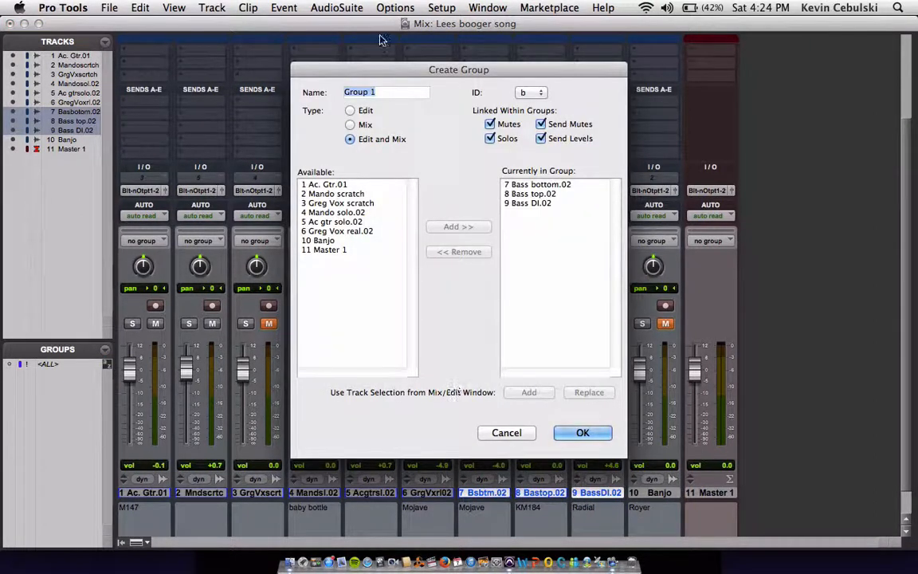
pyautogui.click(350, 125)
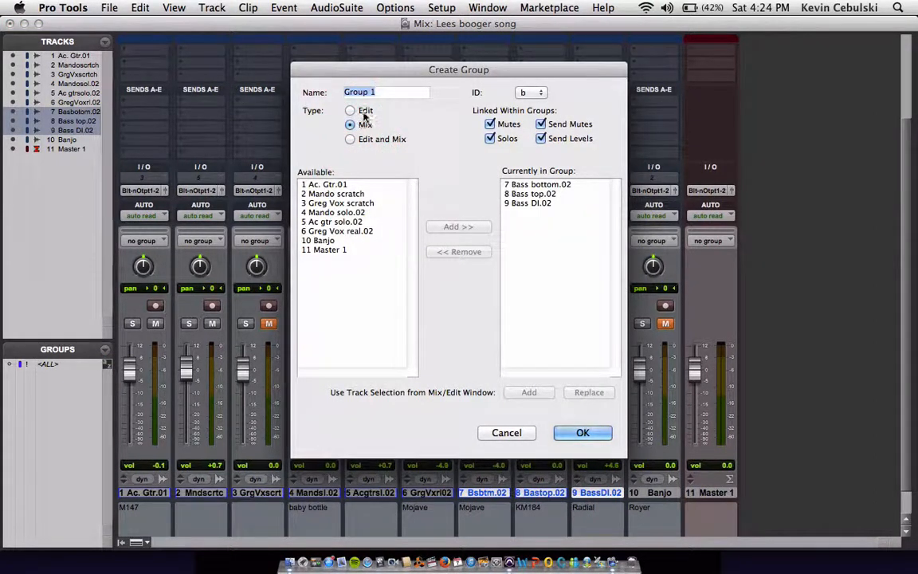
pyautogui.write('Bass mix')
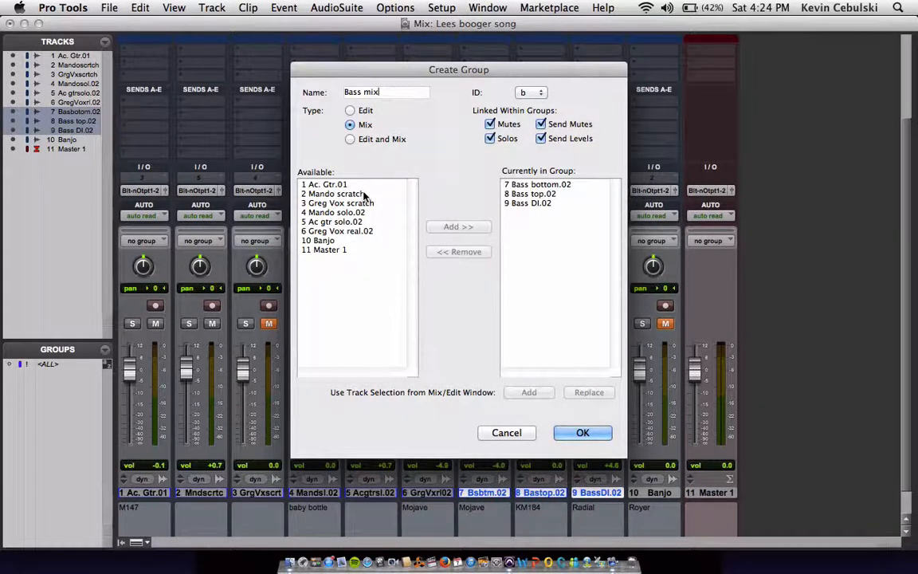
pyautogui.click(580, 434)
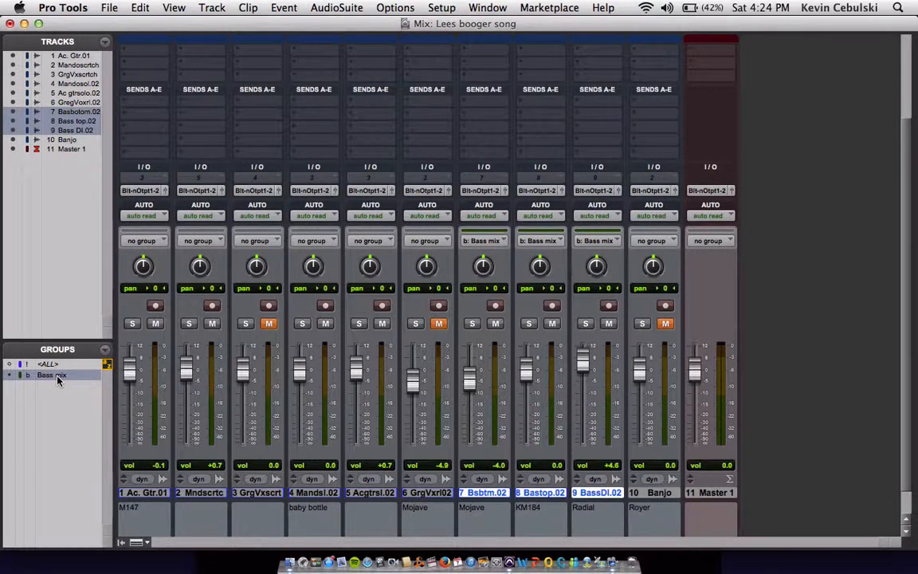
pyautogui.press('super+equal')
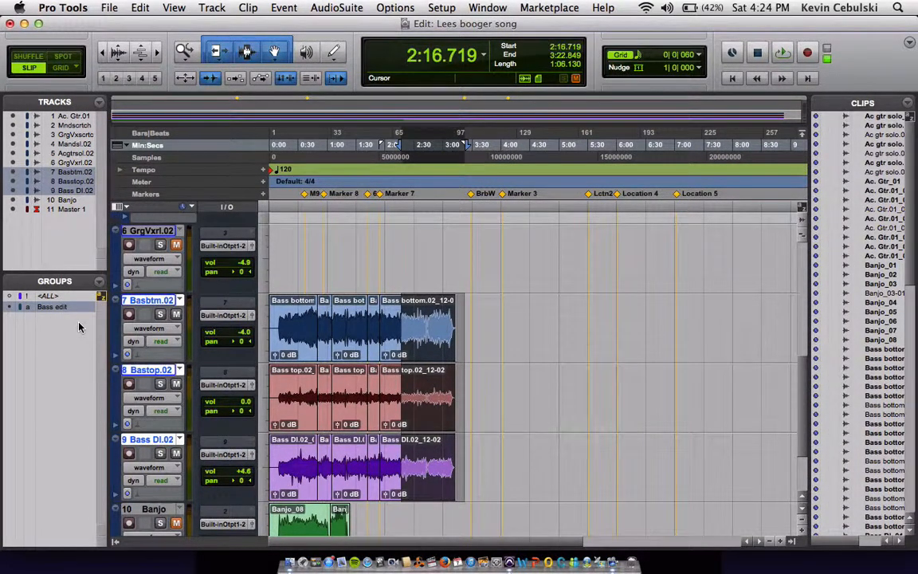
pyautogui.press('super+equal')
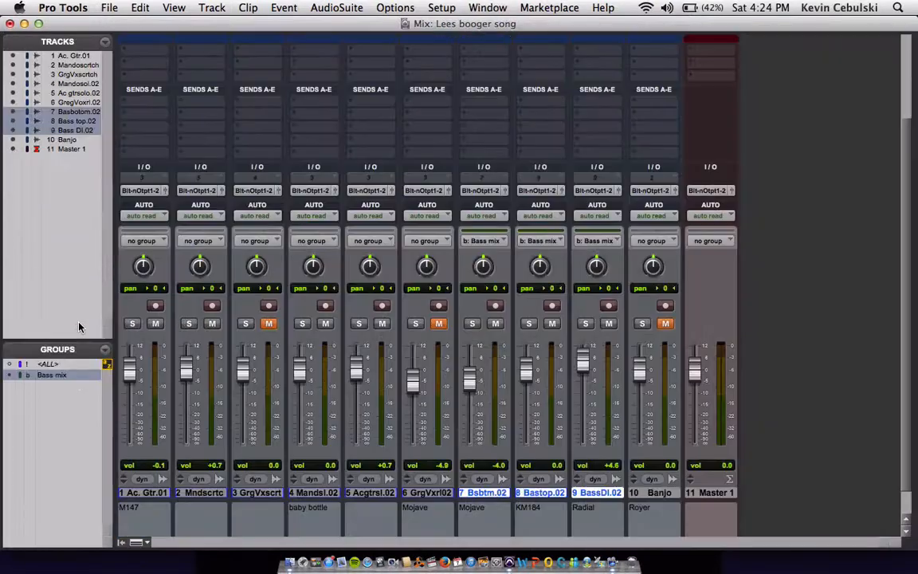
# Lower the Bass mix group's faders together until Bass DI.02 is at +2.8 dB, and toggle the group's solo on and off.
pyautogui.click(43, 379)
pyautogui.moveTo(583, 361)
pyautogui.mouseDown()
pyautogui.moveTo(581, 379)
pyautogui.moveTo(584, 365)
pyautogui.mouseUp()
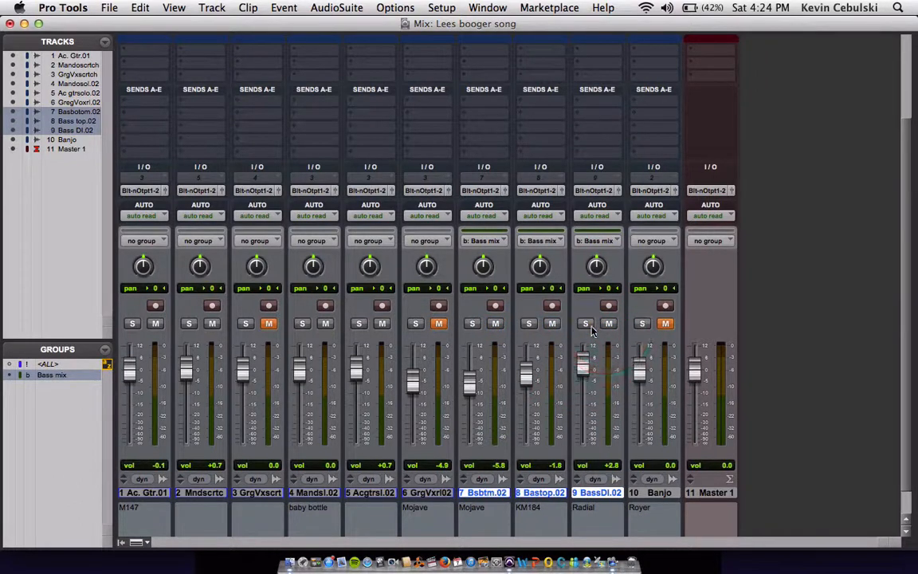
pyautogui.click(586, 324)
pyautogui.click(588, 325)
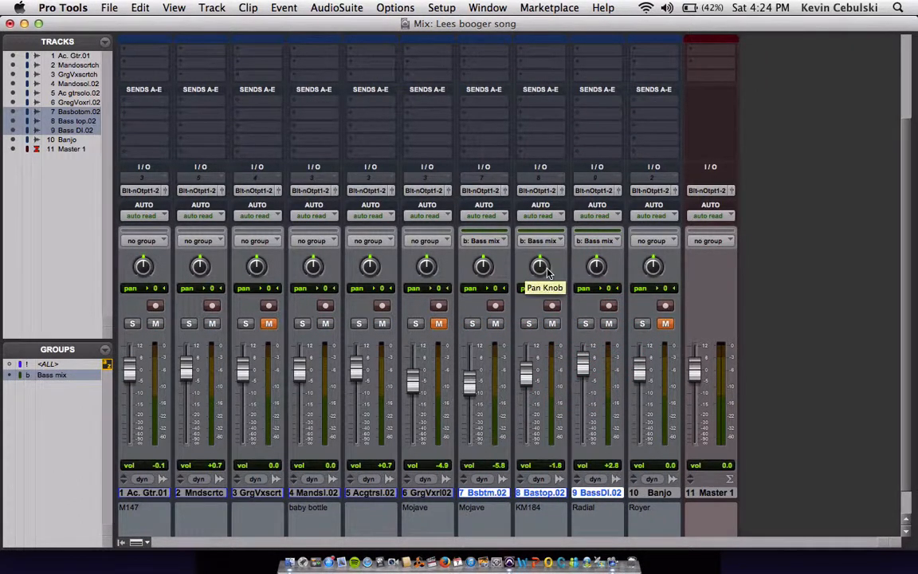
pyautogui.click(596, 267)
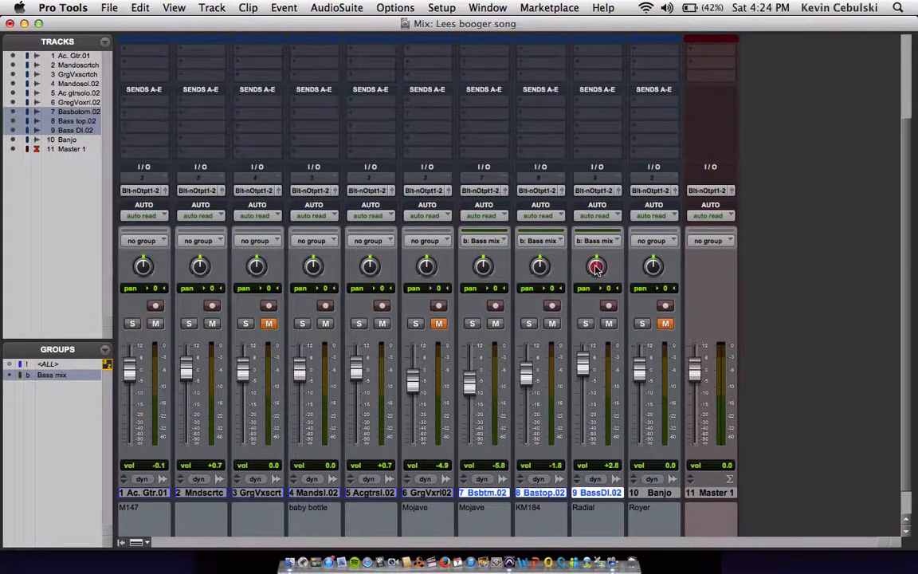
pyautogui.click(609, 308)
pyautogui.click(577, 255)
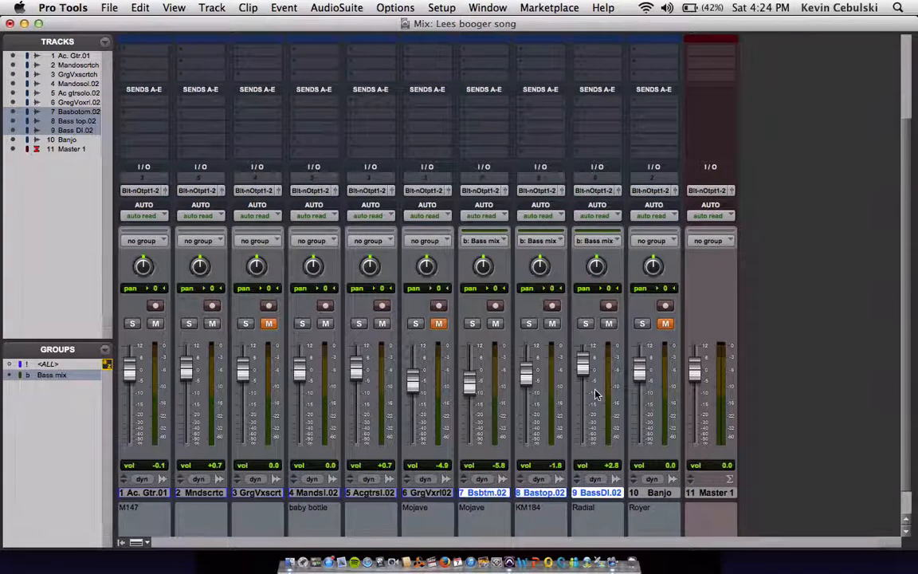
# Add a Bus 1 send in send slot A of Bass DI.02 and copy it to the other two bass tracks.
pyautogui.scroll(4, 596, 394)
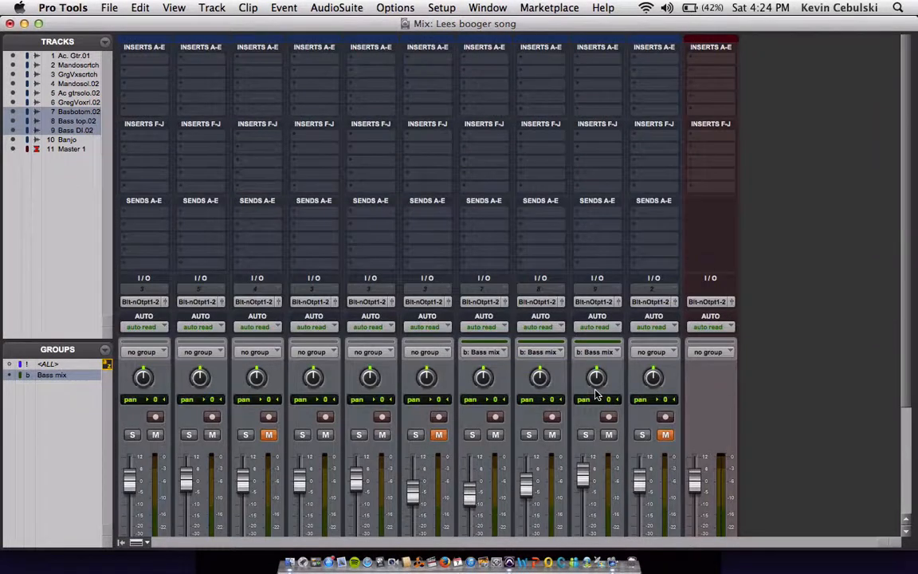
pyautogui.click(577, 215)
pyautogui.moveTo(608, 239)
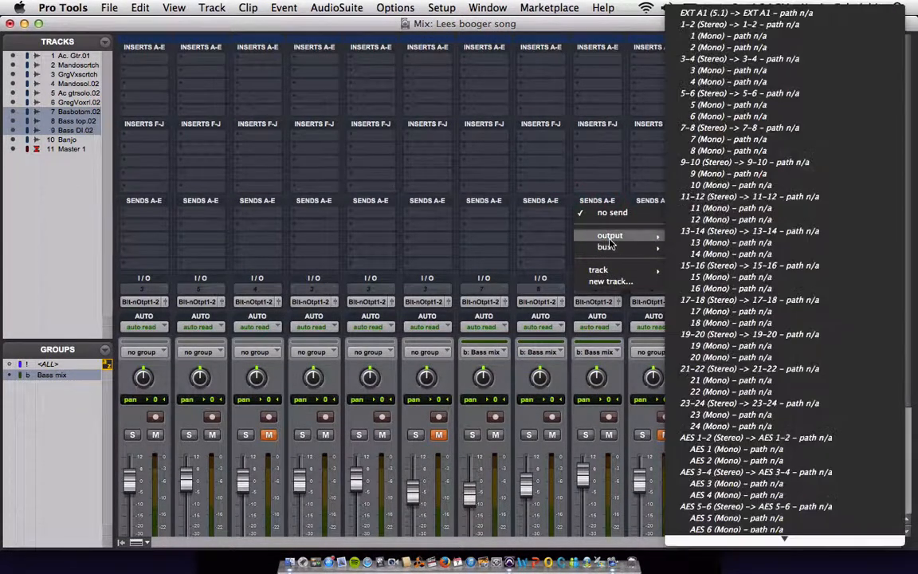
pyautogui.click(721, 24)
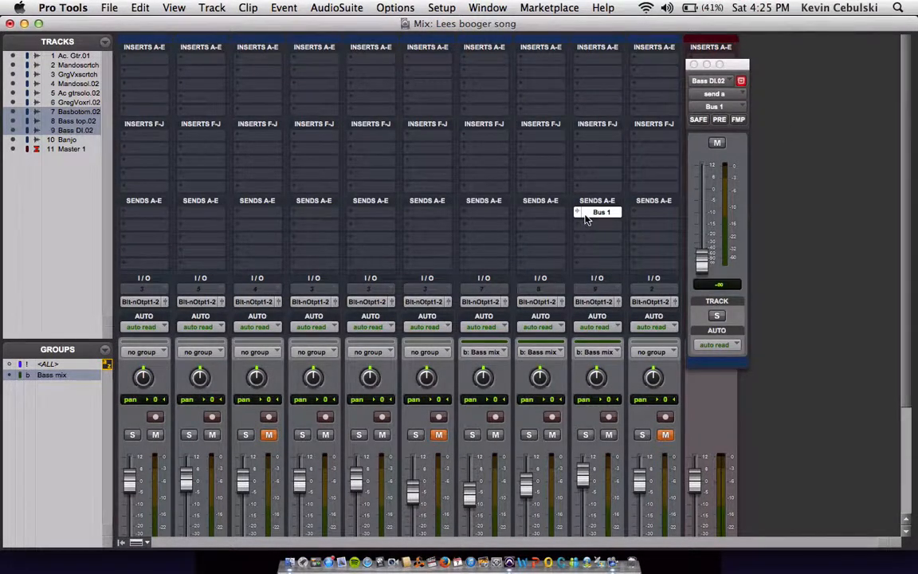
pyautogui.moveTo(588, 215); pyautogui.dragTo(477, 215)
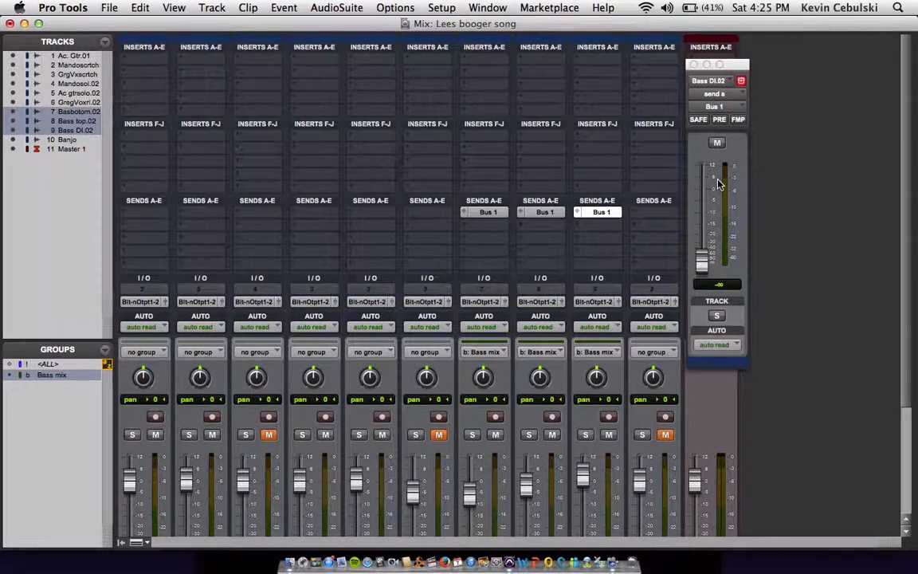
# Set the Bass DI.02 send level to 0.0 dB and check the linked sends on the other two bass tracks.
pyautogui.keyDown('alt'); pyautogui.click(703, 259); pyautogui.keyUp('alt')
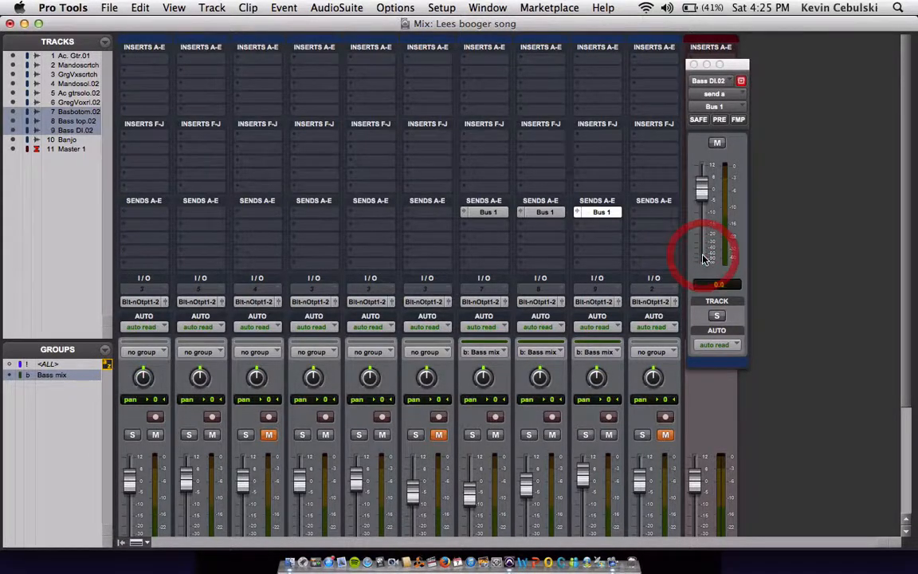
pyautogui.click(554, 213)
pyautogui.click(485, 212)
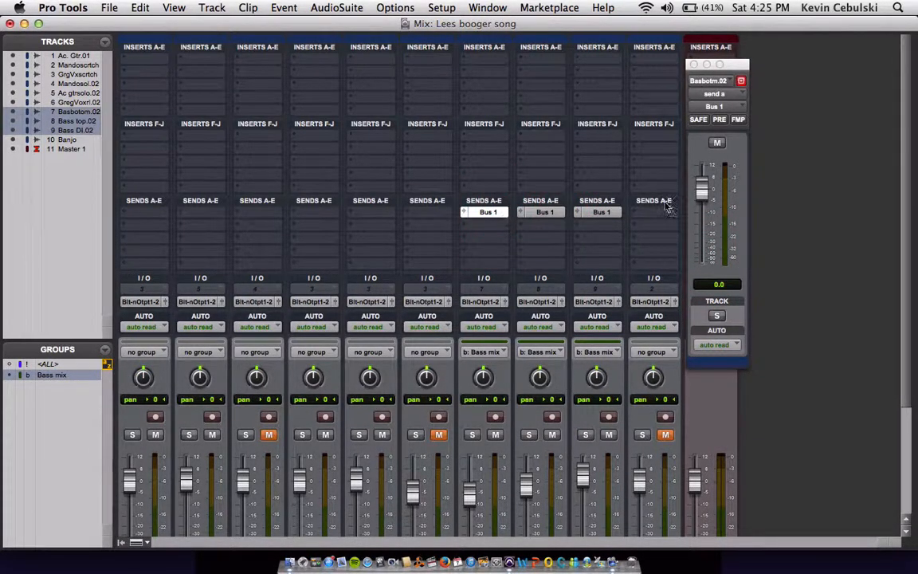
# Keep the Basbotm.02 send window open, show the Bass top.02 send separately beside it, and lower its send level to -4.9 dB.
pyautogui.click(741, 81)
pyautogui.click(554, 213)
pyautogui.moveTo(742, 65); pyautogui.dragTo(563, 70)
pyautogui.moveTo(524, 193)
pyautogui.mouseDown()
pyautogui.moveTo(518, 281)
pyautogui.moveTo(524, 179)
pyautogui.moveTo(523, 206)
pyautogui.mouseUp()
# Toggle the Bass top.02 send's mute and the track's solo on and off, and close both send windows.
pyautogui.click(539, 147)
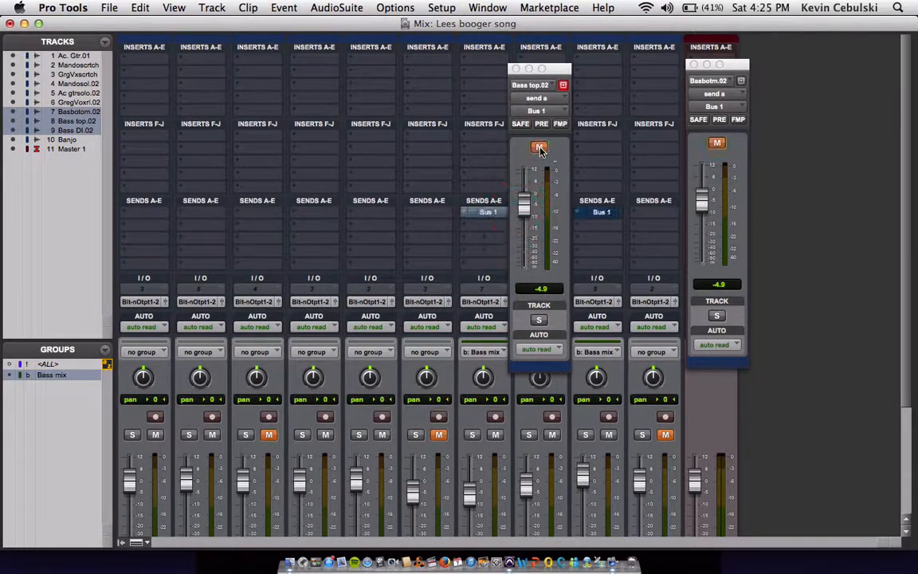
pyautogui.click(540, 149)
pyautogui.click(538, 320)
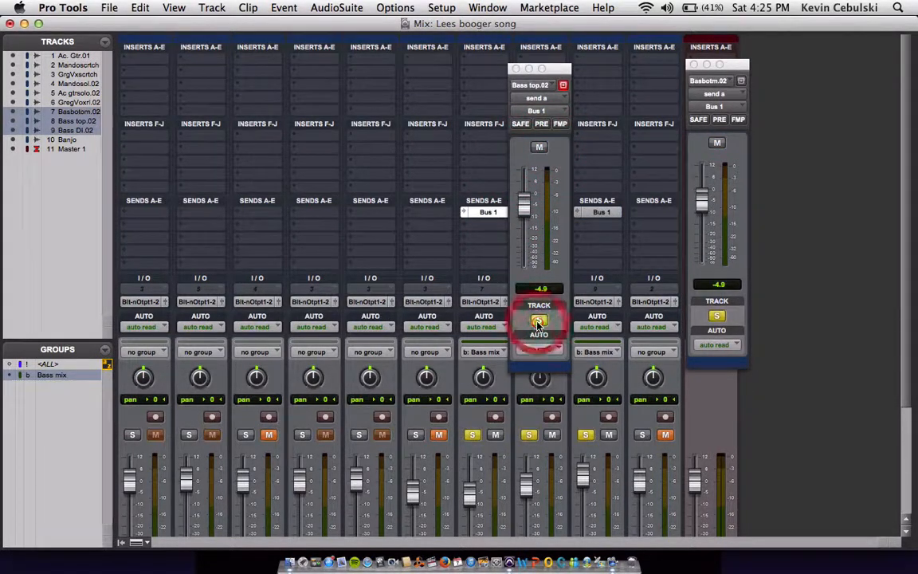
pyautogui.click(538, 320)
pyautogui.click(516, 68)
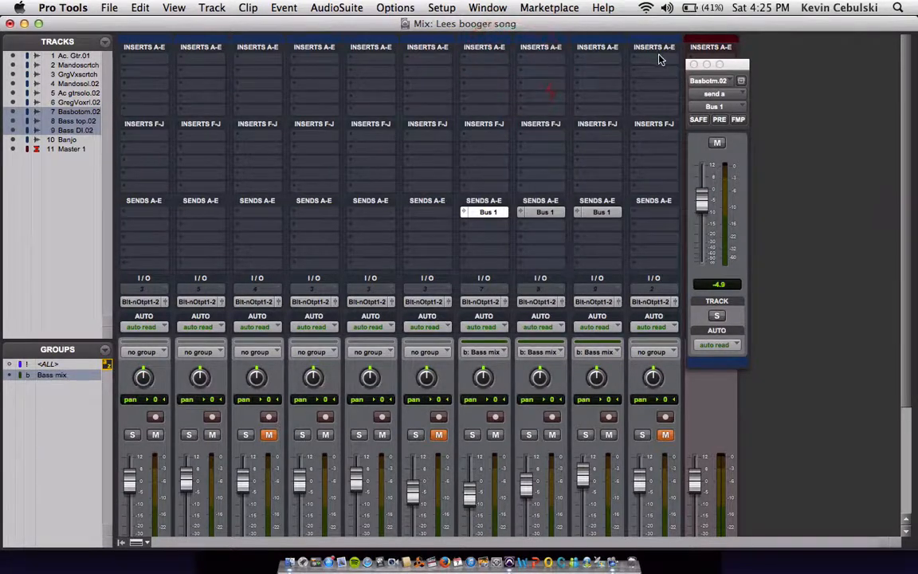
pyautogui.click(694, 66)
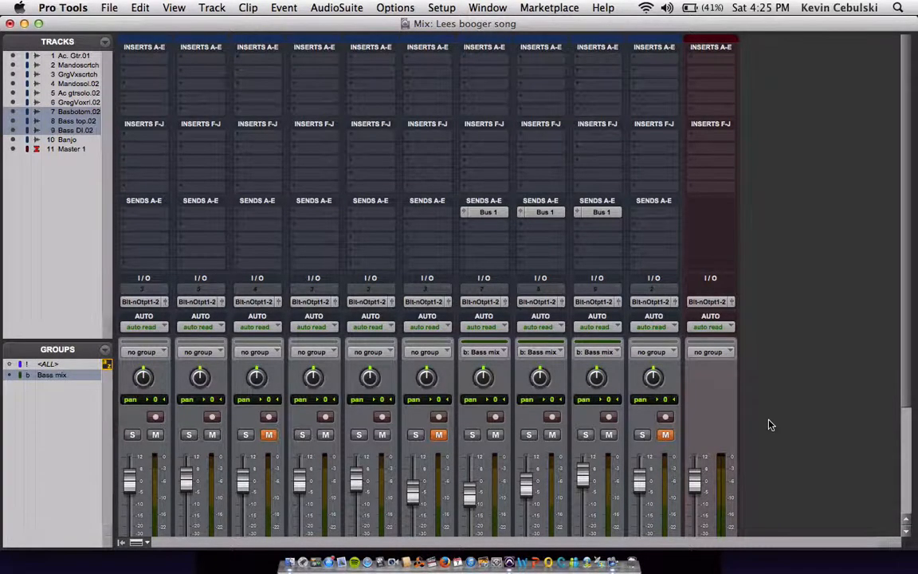
# Clear the bass clip selection in the Edit window by placing the cursor at 2:53.127, and view the group options in the Mix window.
pyautogui.scroll(-5, 769, 424)
pyautogui.press('super+equal')
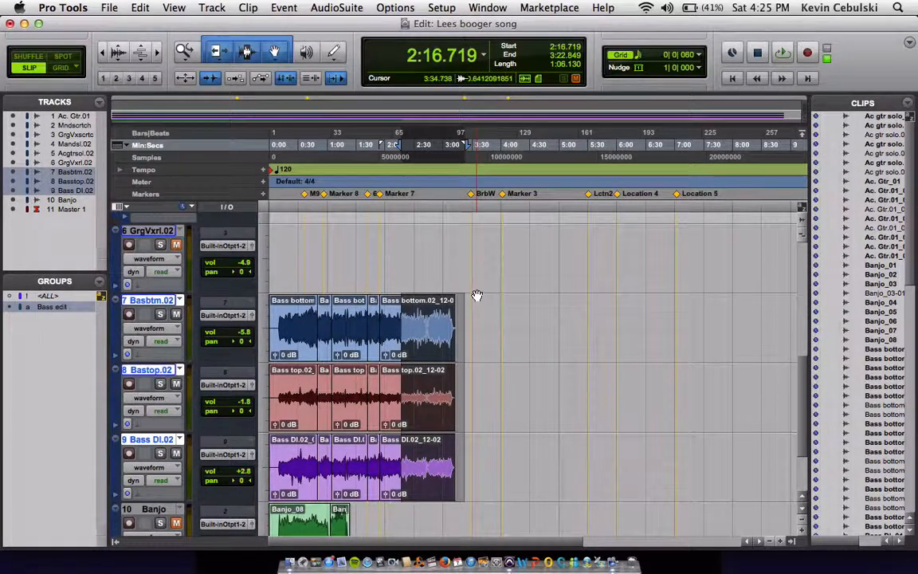
pyautogui.click(436, 239)
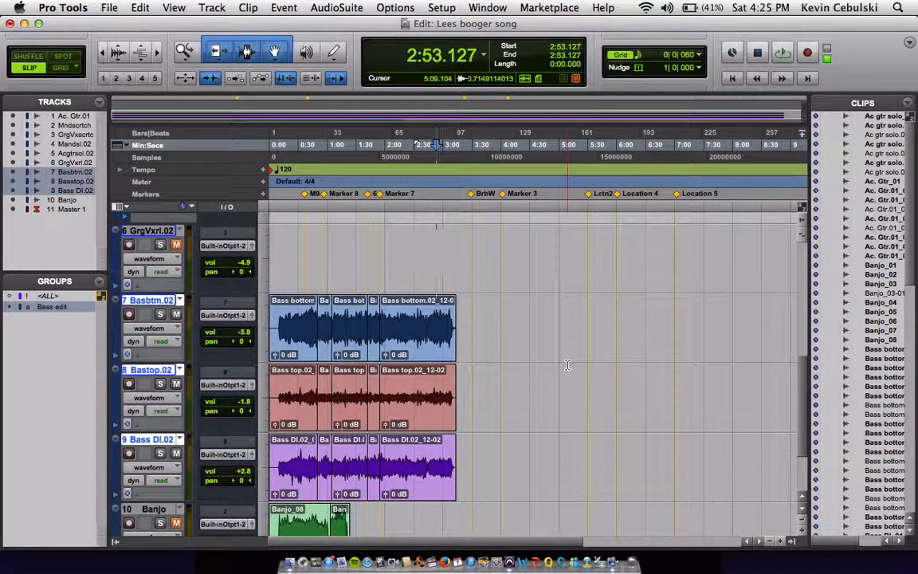
pyautogui.press('super+equal')
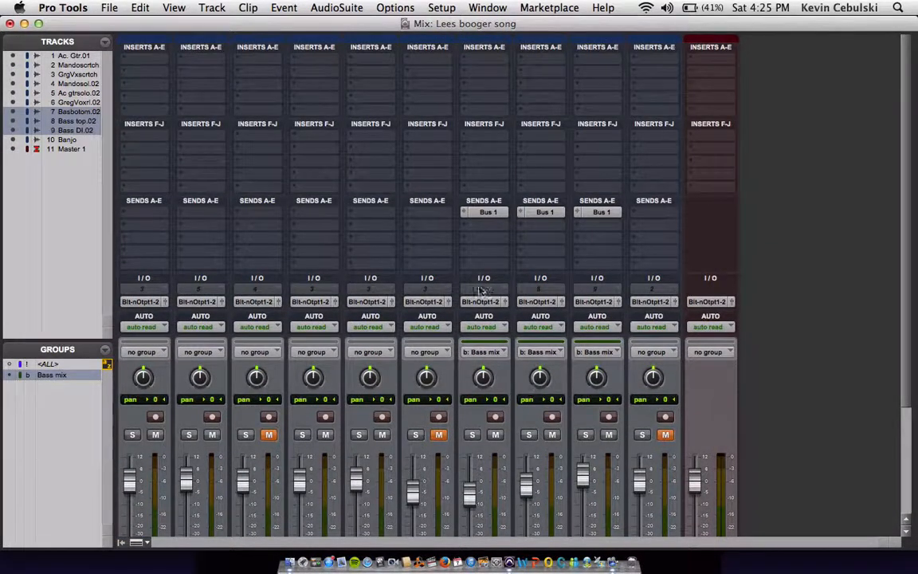
pyautogui.click(105, 351)
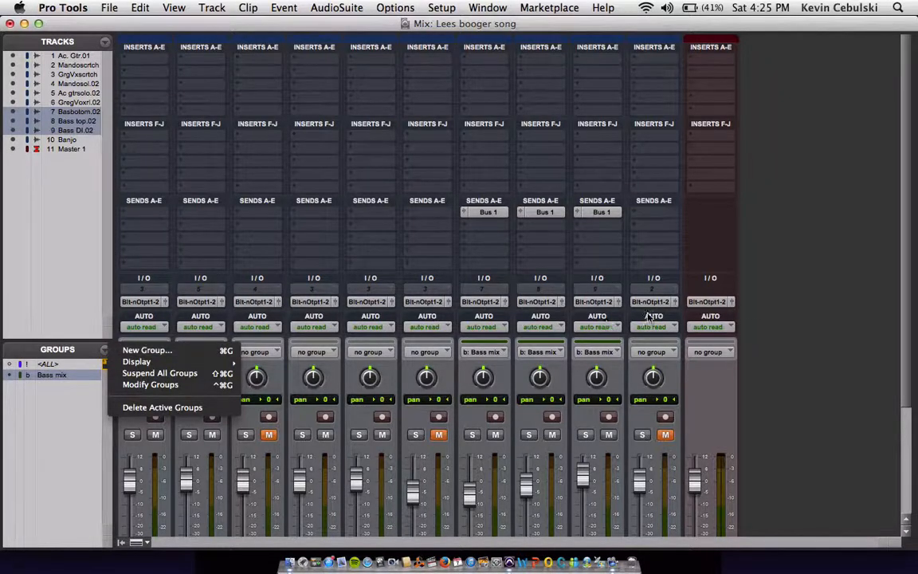
pyautogui.click(757, 327)
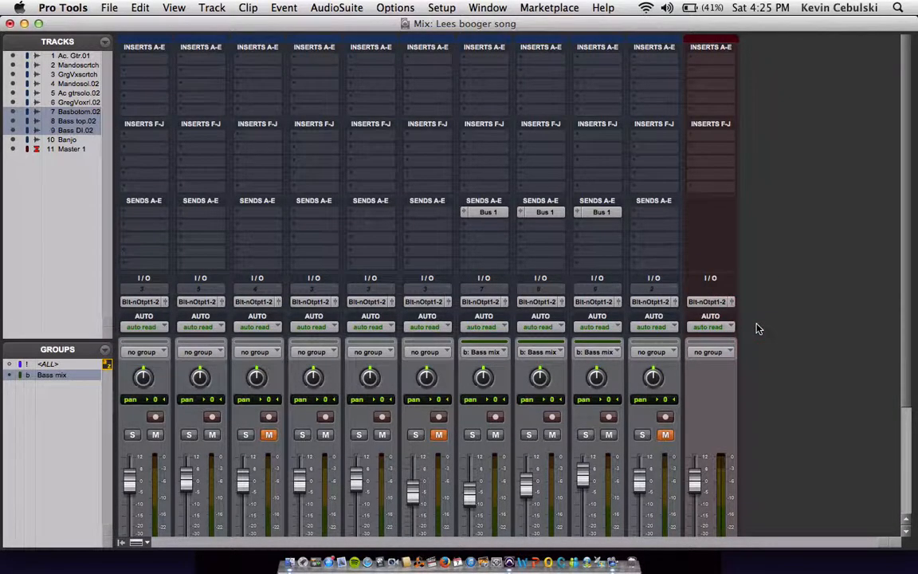